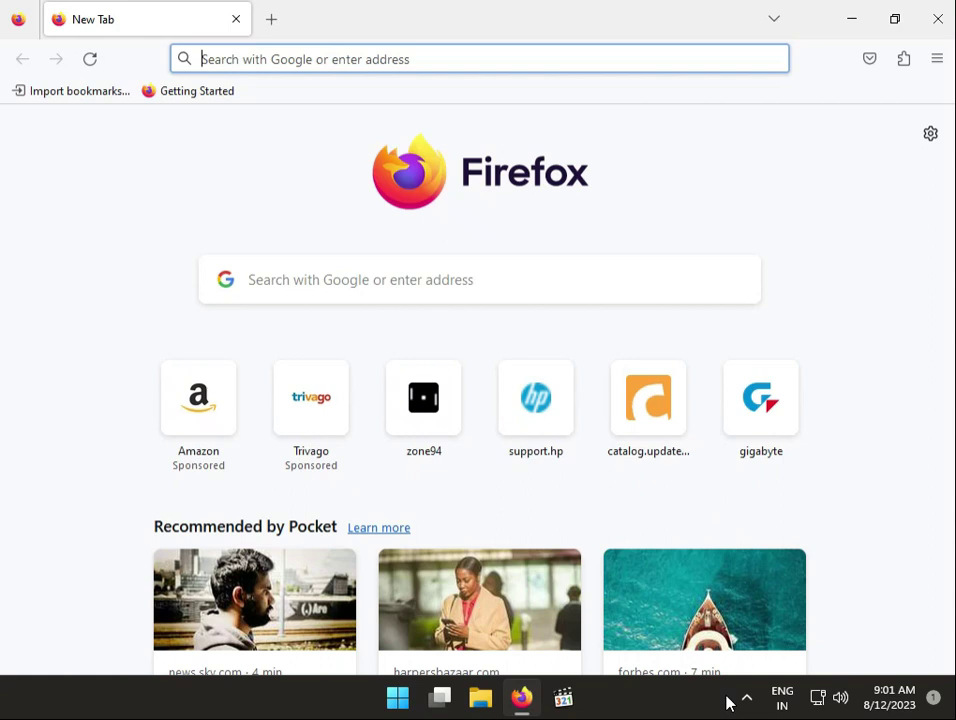
- Search Google for 'epson m2110 driver' from the address bar
type("epsin")
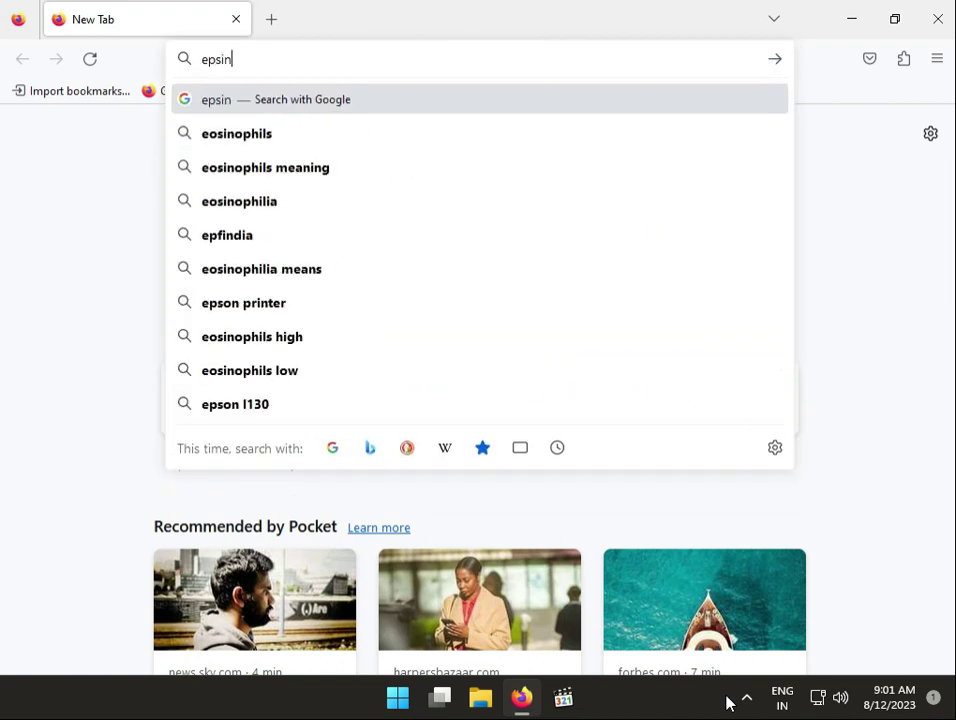
key("BackSpace")
key("BackSpace")
type("on ")
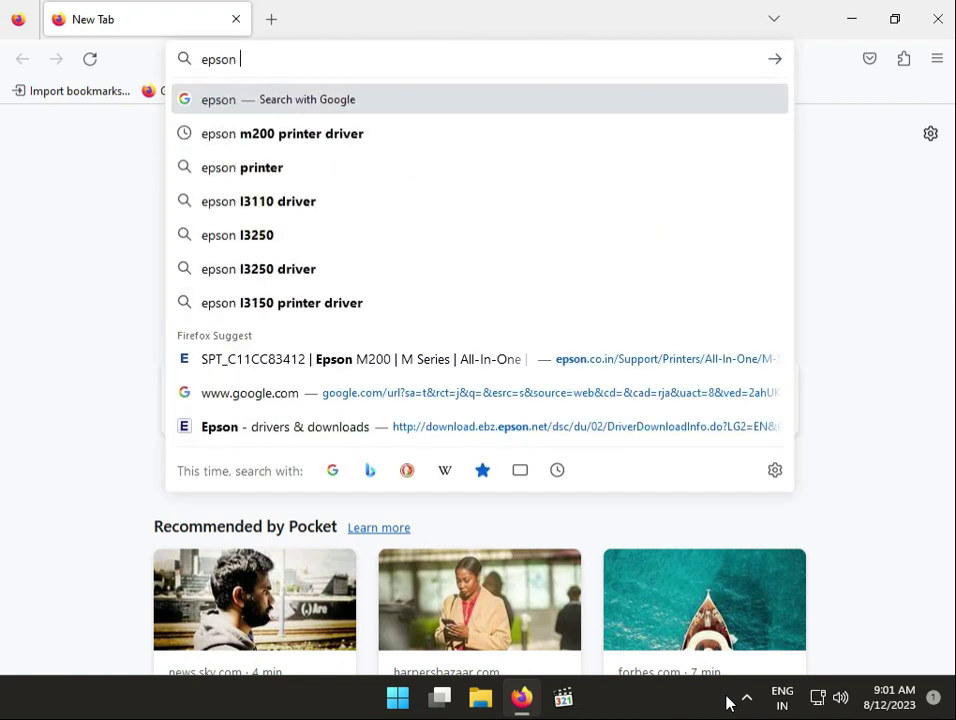
type("m2110")
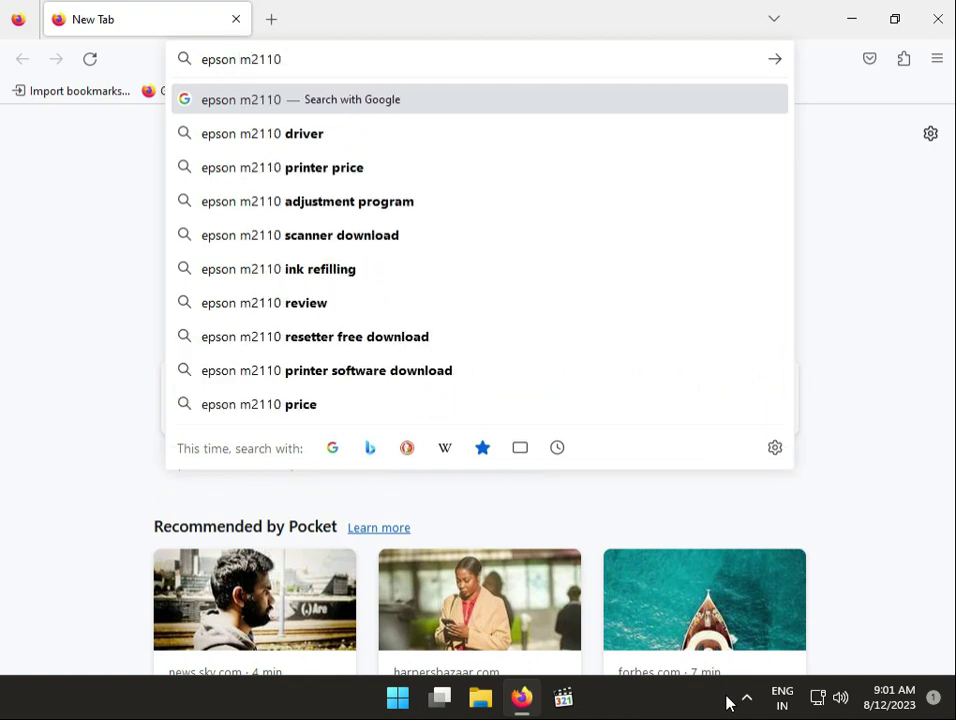
key("Down")
key("Return")
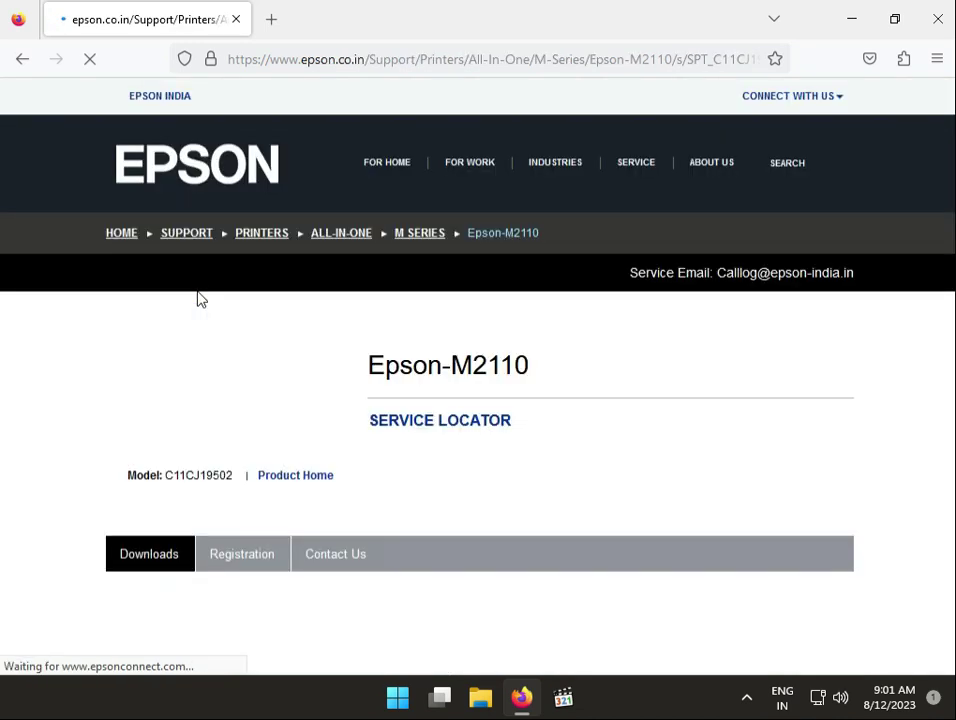
- Show the EPSON Universal Print Driver's compatible systems and highlight a Windows version
scroll(352, 499, "down", 3)
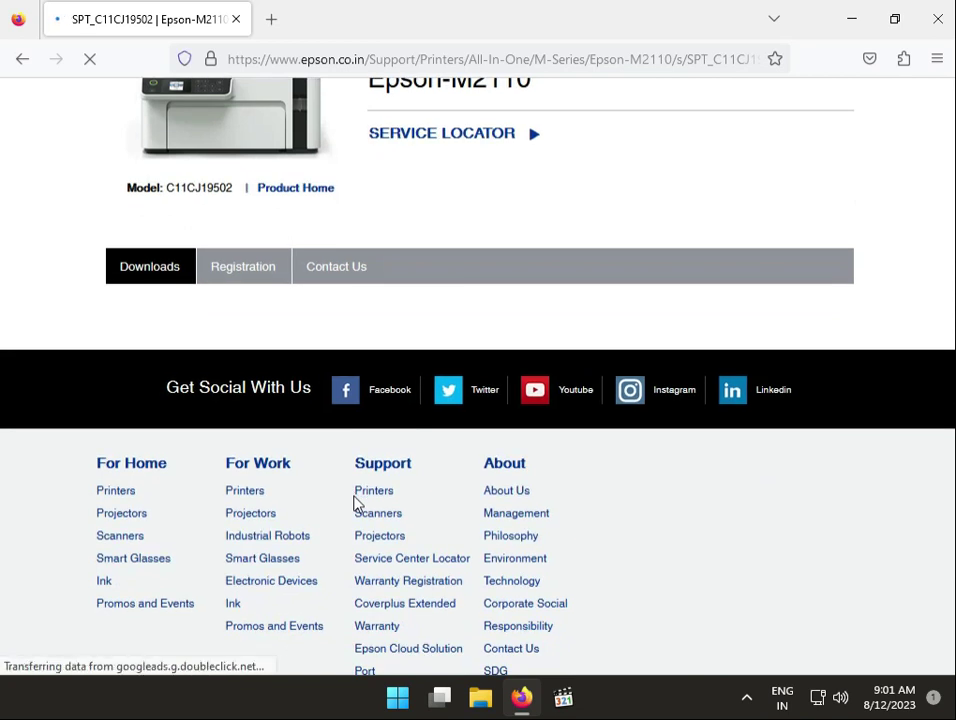
scroll(352, 504, "up", 1)
scroll(354, 504, "down", 2)
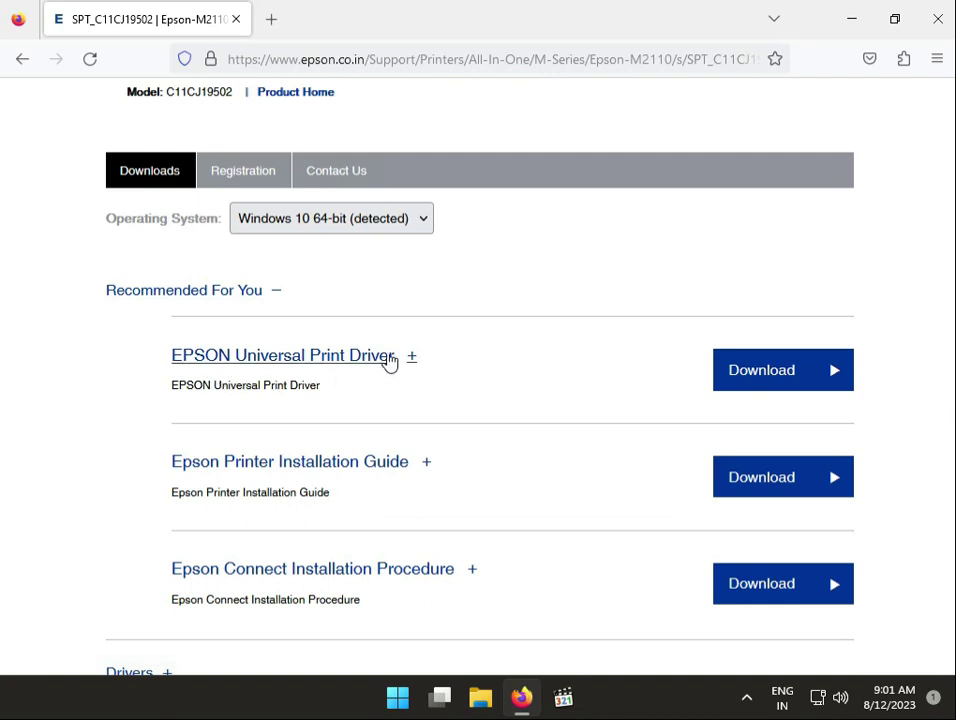
left_click(410, 360)
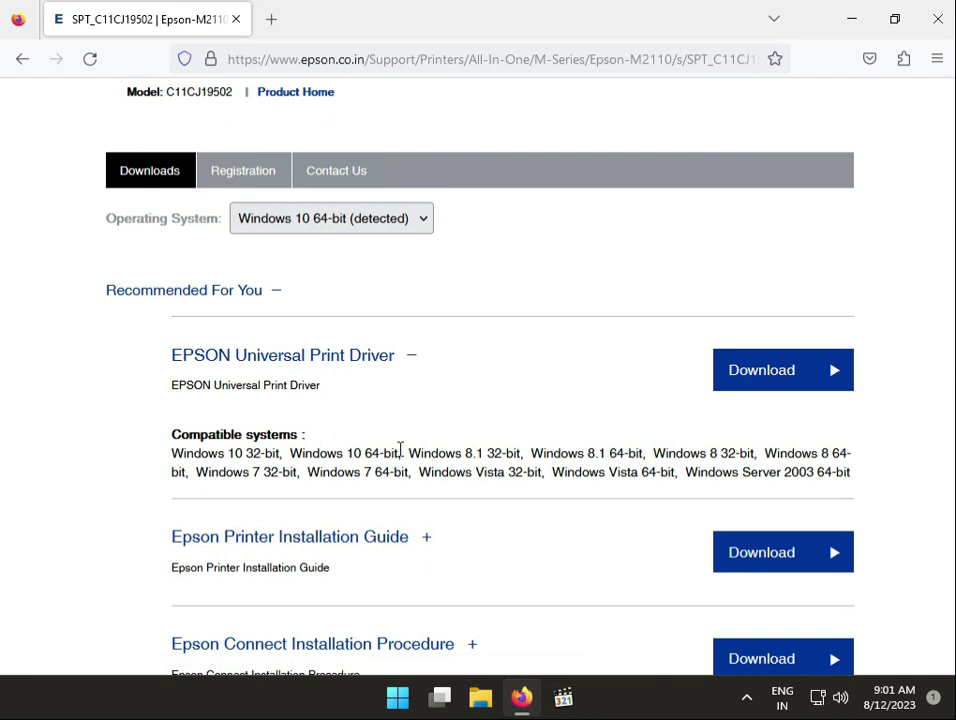
left_click_drag(252, 456, 420, 470)
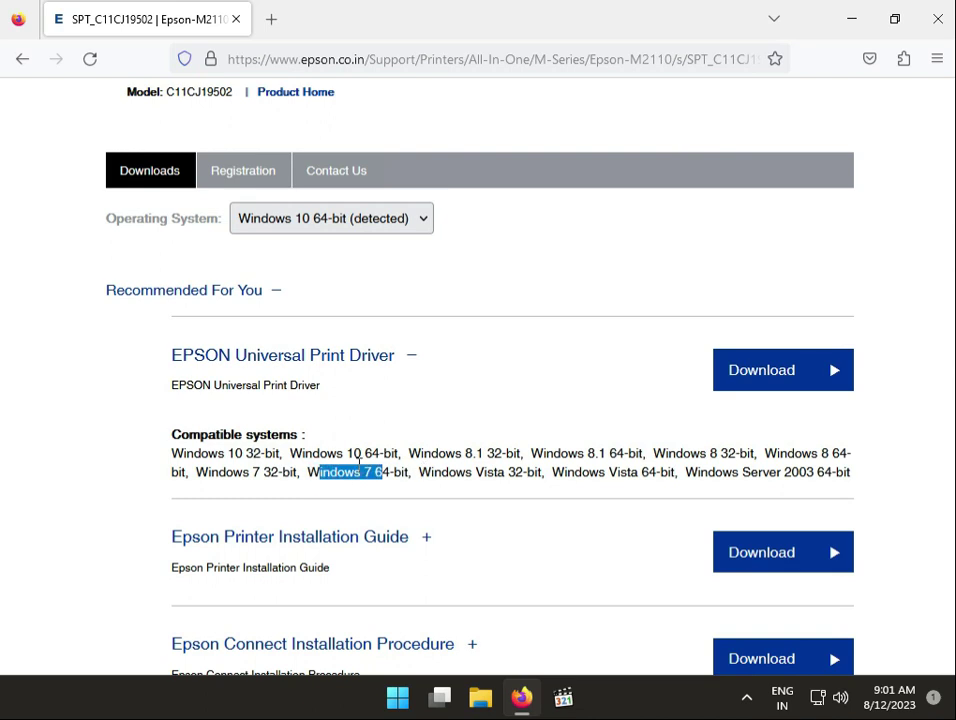
left_click_drag(356, 460, 398, 456)
- Expand the Drivers section to list the three M2110 drivers
scroll(445, 490, "down", 2)
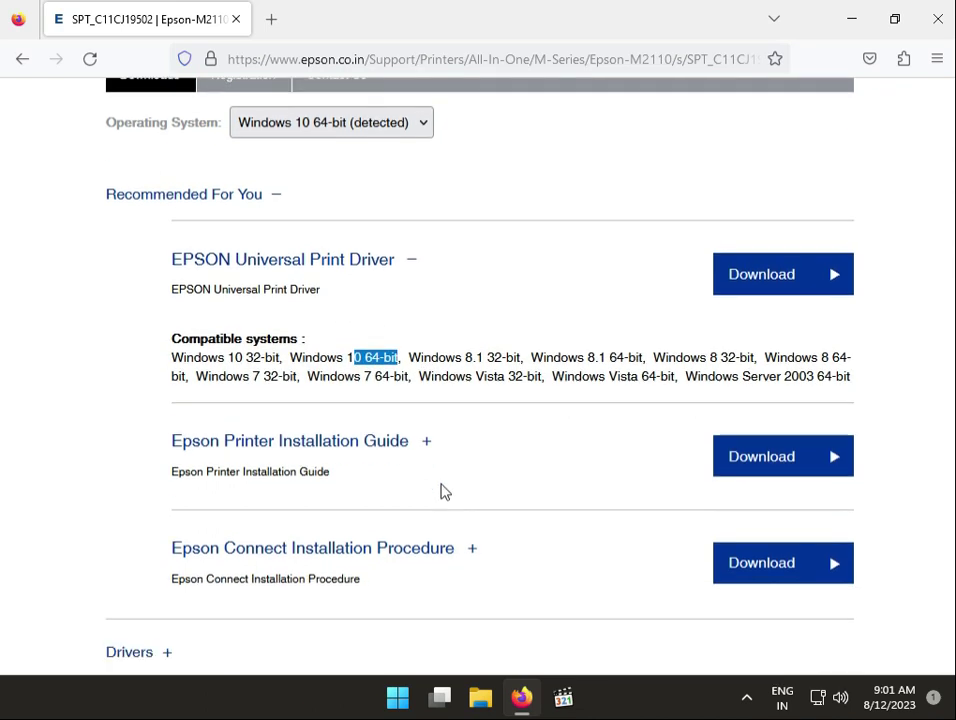
scroll(445, 490, "down", 4)
left_click(161, 456)
scroll(331, 500, "down", 6)
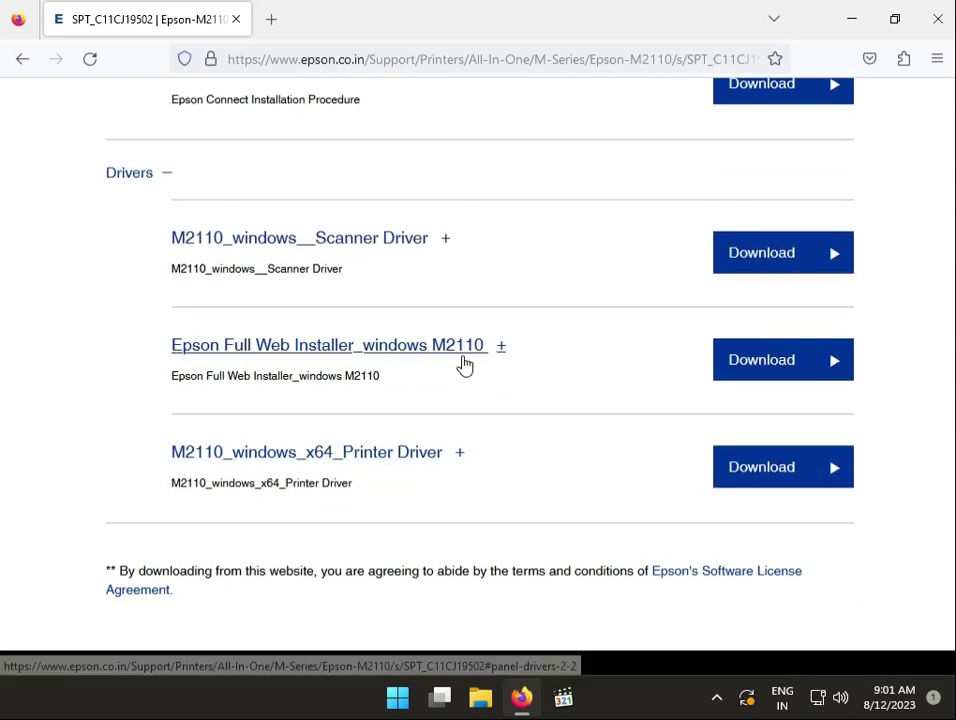
- Show the Full Web Installer's compatible systems
left_click(503, 350)
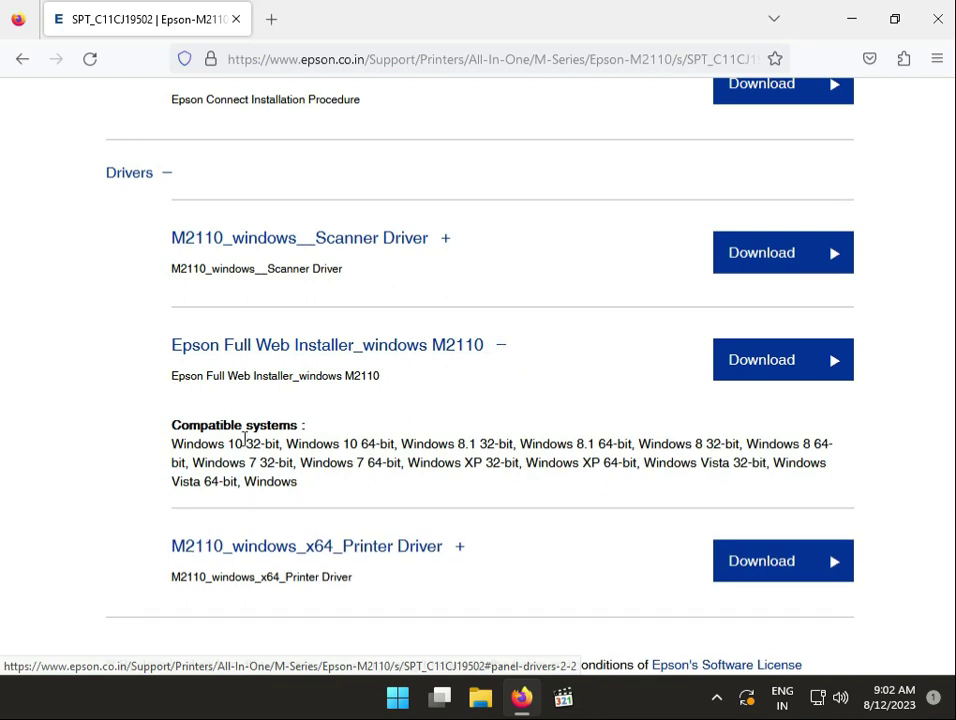
scroll(294, 500, "up", 2)
scroll(248, 440, "up", 7)
scroll(248, 440, "up", 2)
scroll(437, 525, "down", 8)
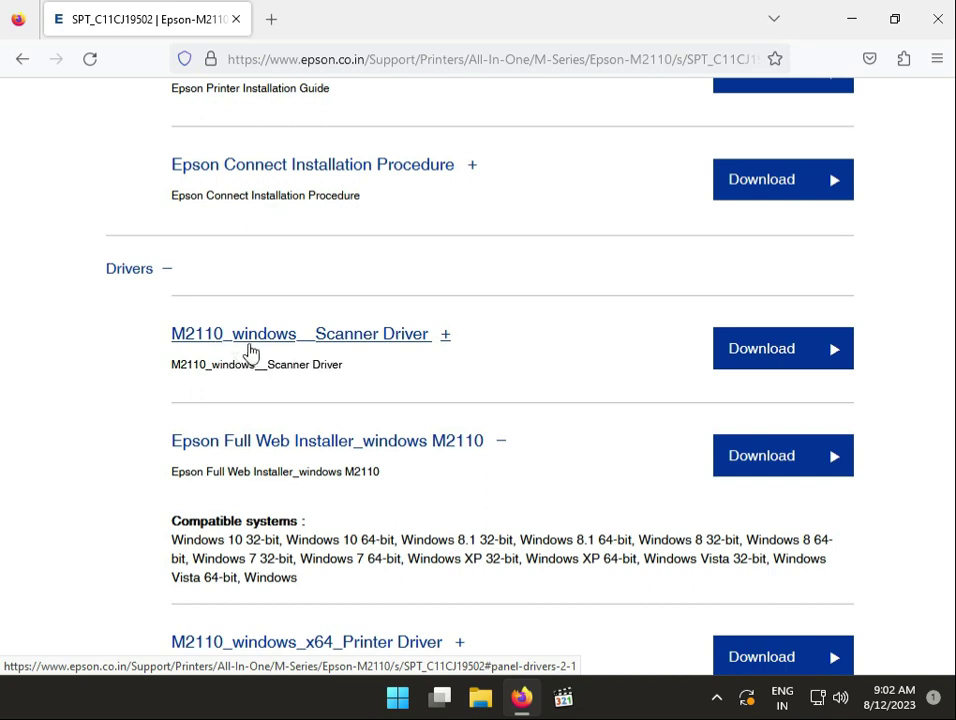
- Show the compatibility lists for the Scanner Driver and the x64 Printer Driver
left_click(443, 340)
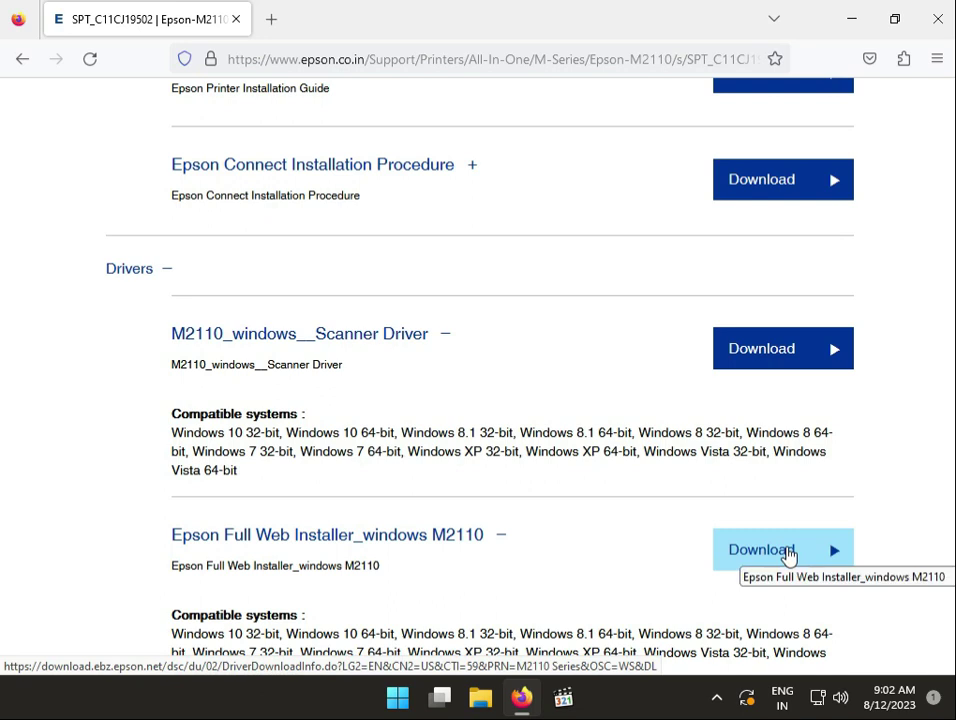
left_click(365, 527)
scroll(446, 548, "down", 2)
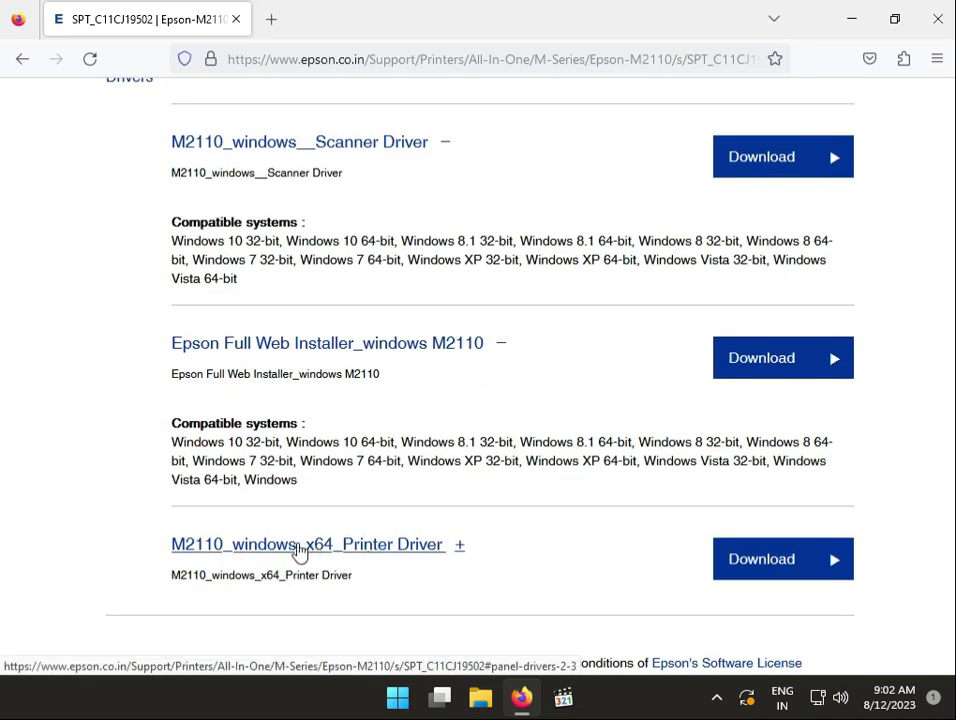
left_click(457, 550)
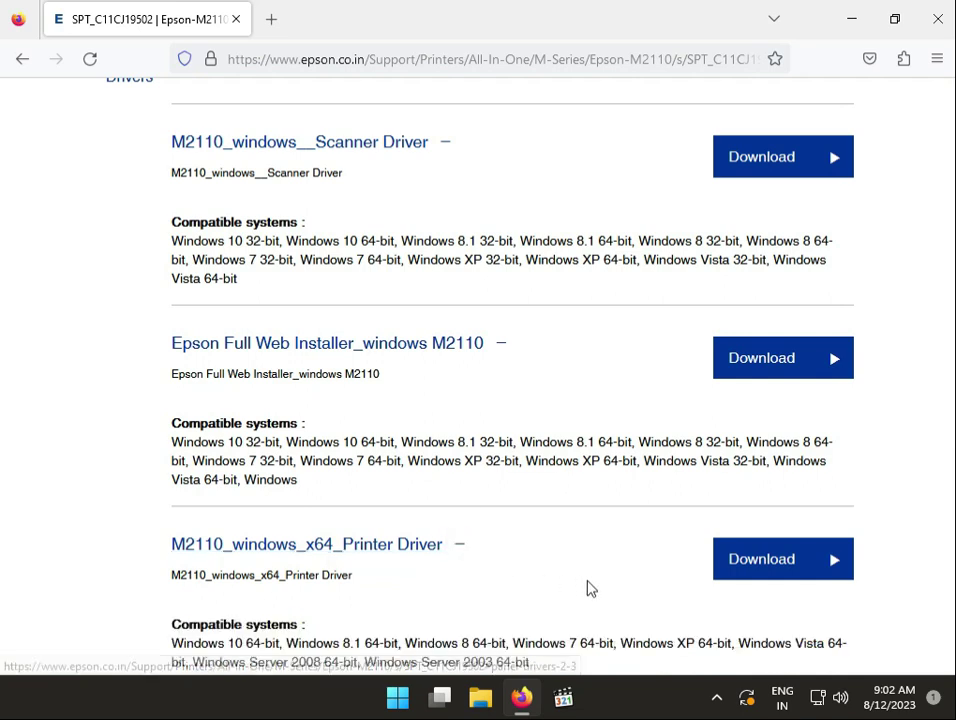
scroll(590, 588, "down", 1)
- Accept the licence and download M2110_x64_30002JAHomeExportAsiaML.exe (29.96 MB), then run it
left_click(787, 458)
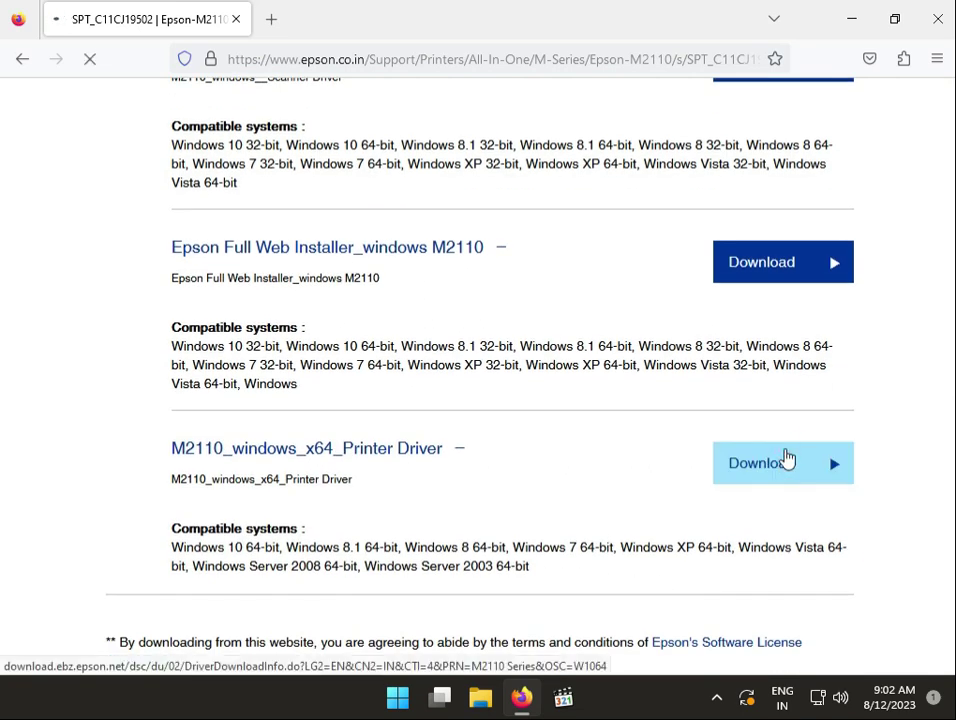
left_click(461, 522)
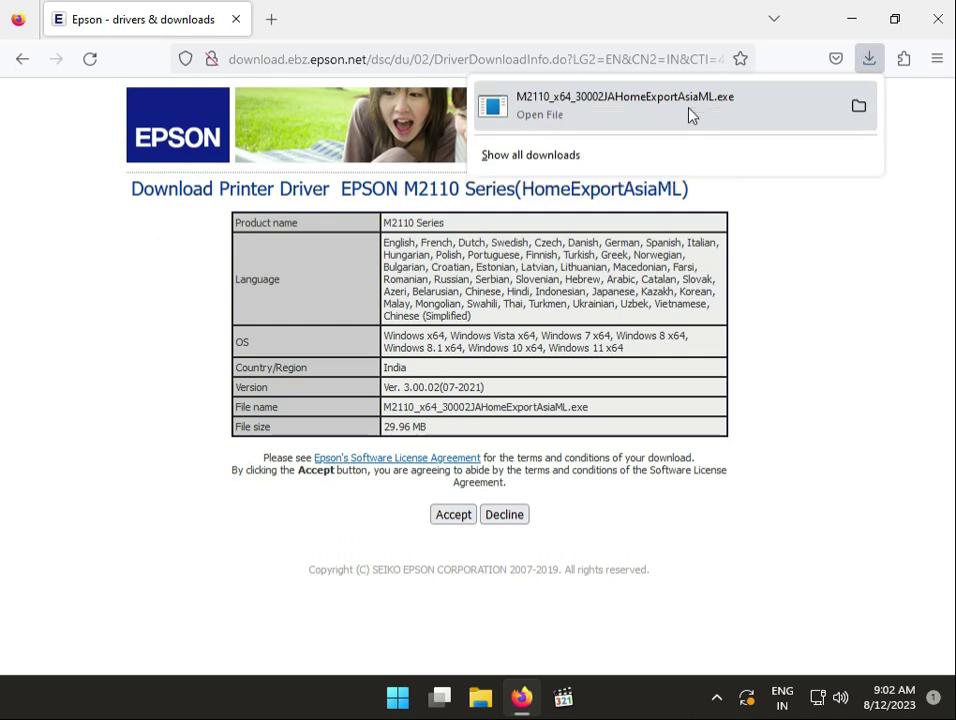
left_click(696, 110)
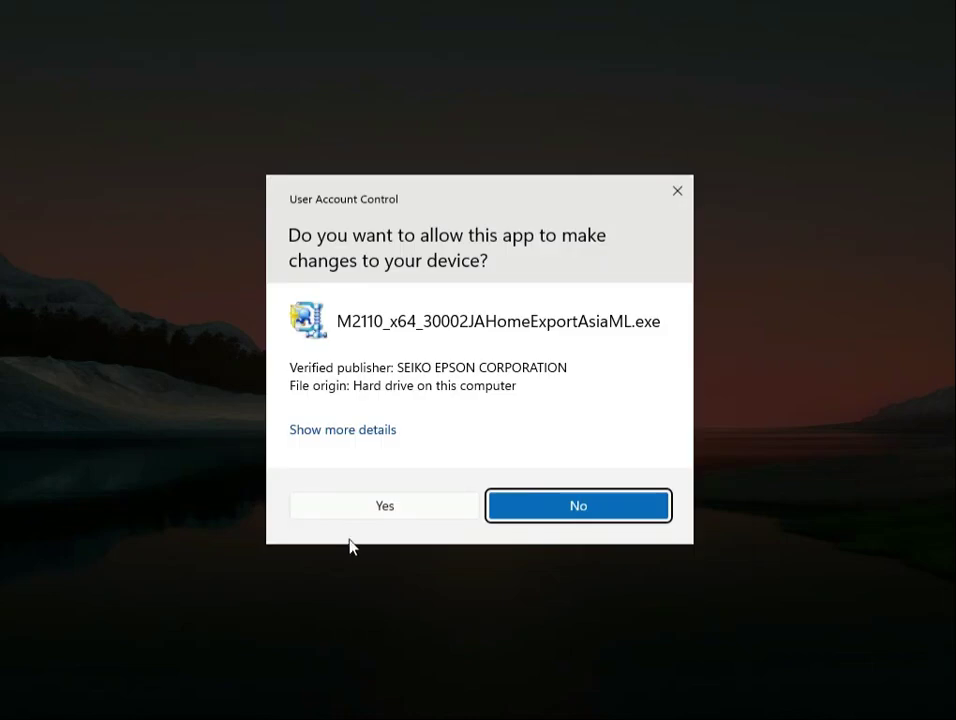
- Allow the installer, confirm the M2110 Series model and keep English (English) as setup language
left_click(371, 509)
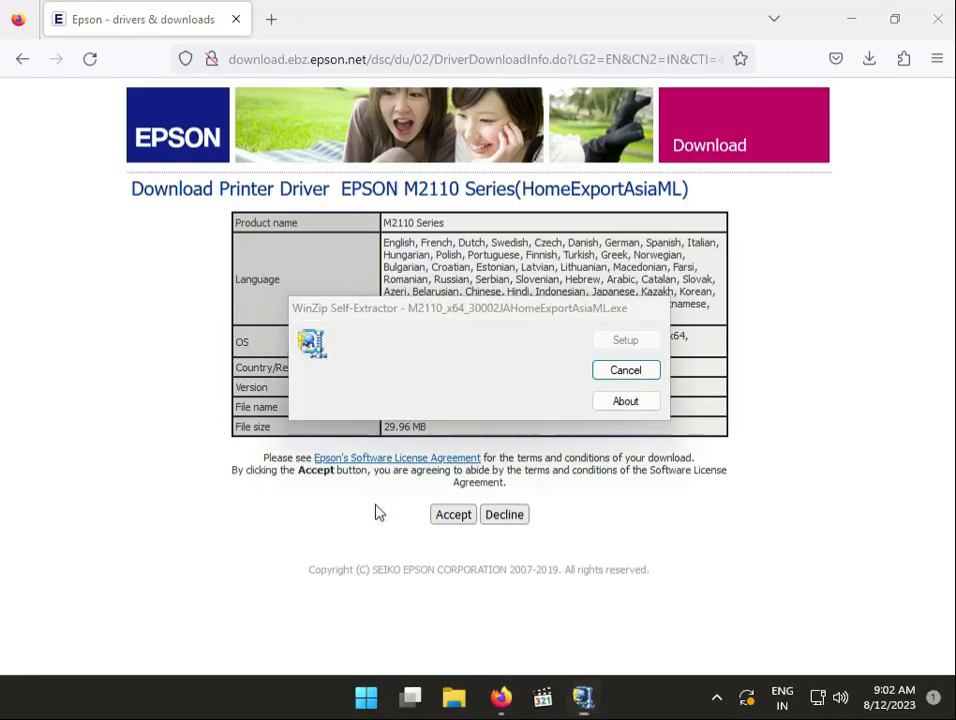
left_click(553, 508)
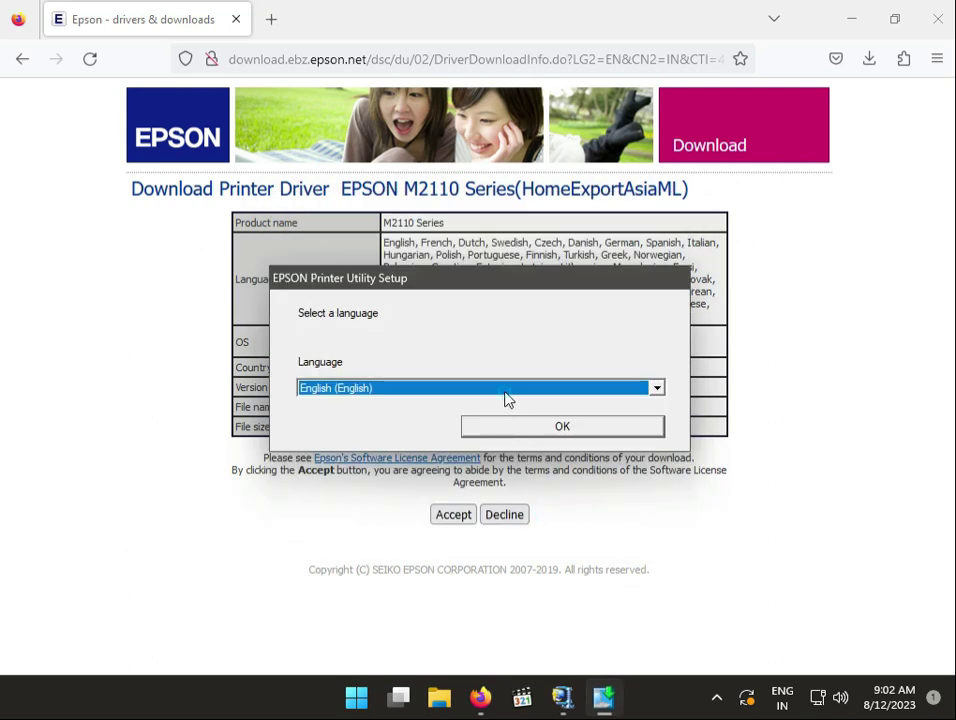
left_click(506, 392)
scroll(420, 575, "down", 1)
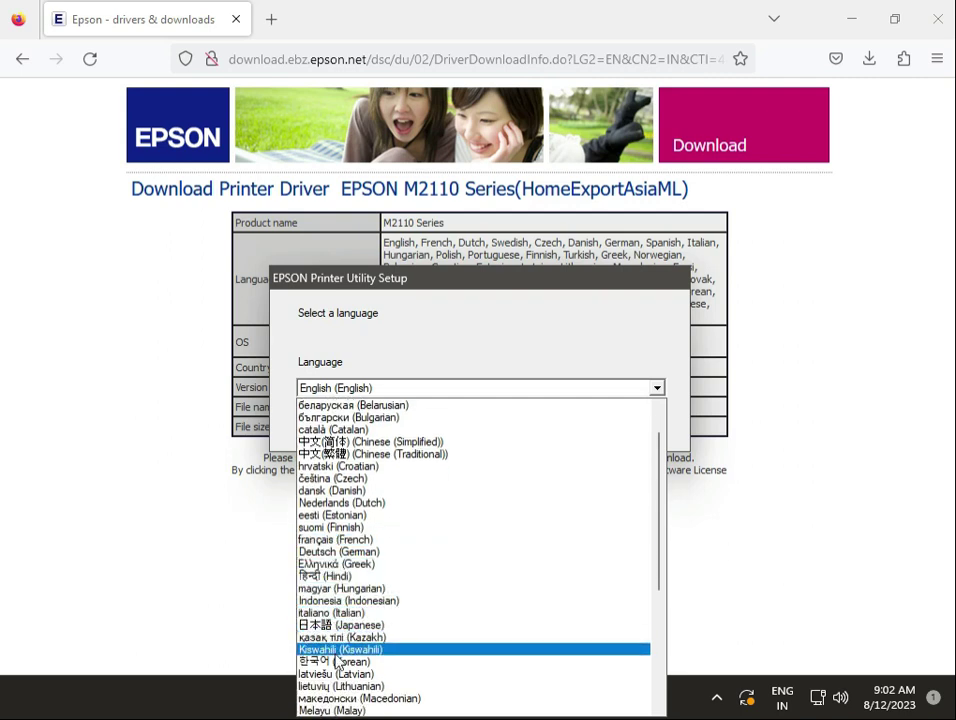
left_click(476, 330)
left_click(559, 425)
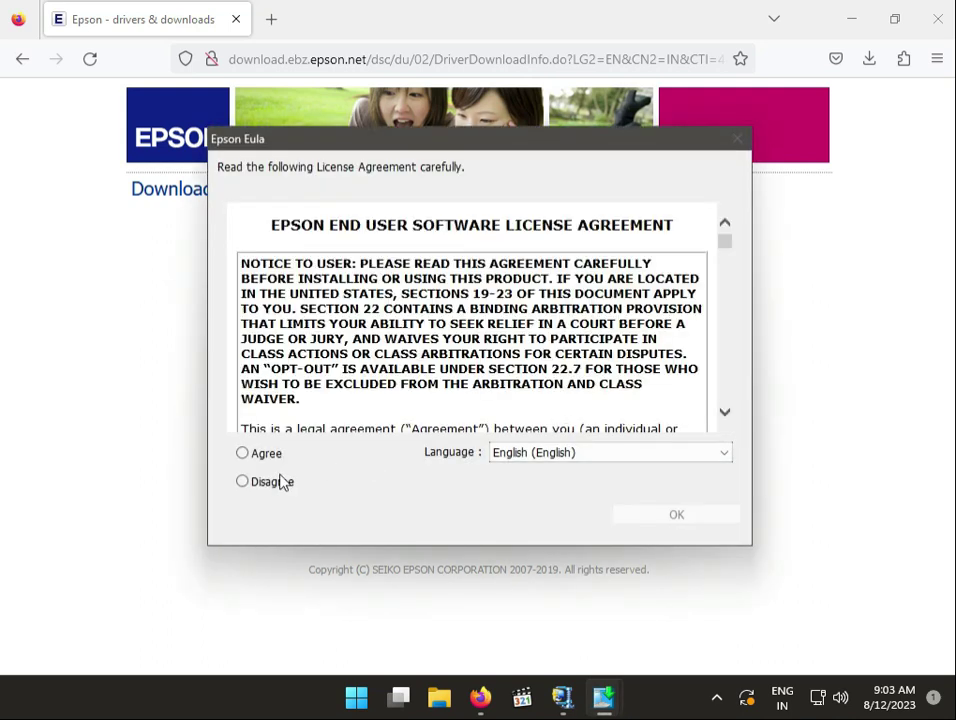
- Agree to the Epson EULA and continue the installation
left_click(246, 457)
left_click(670, 517)
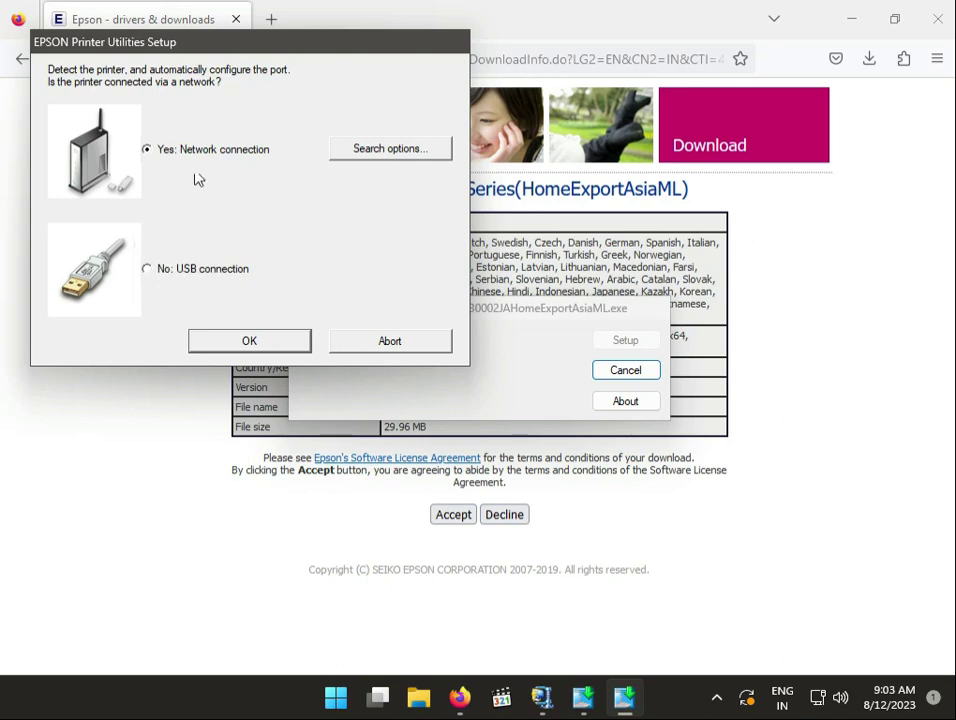
left_click(409, 154)
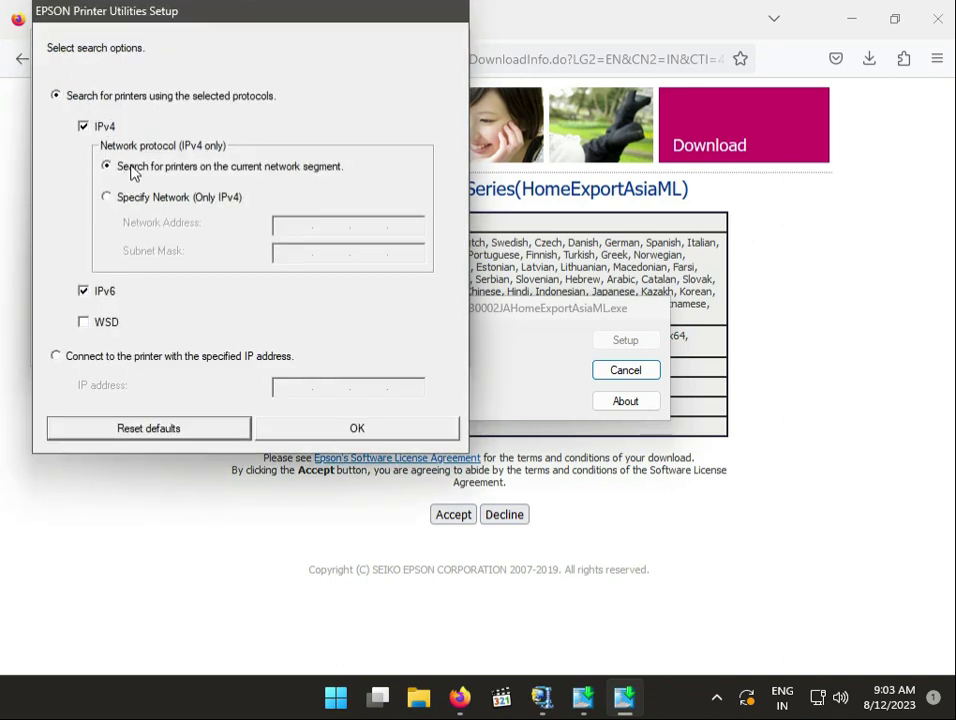
left_click(150, 168)
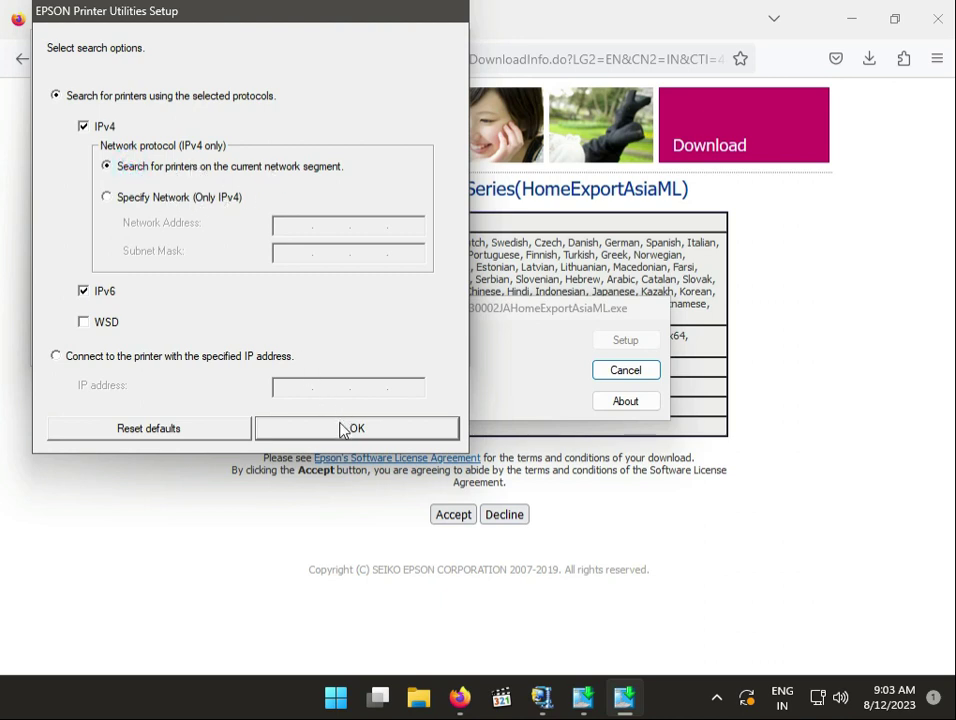
left_click(106, 197)
left_click(288, 224)
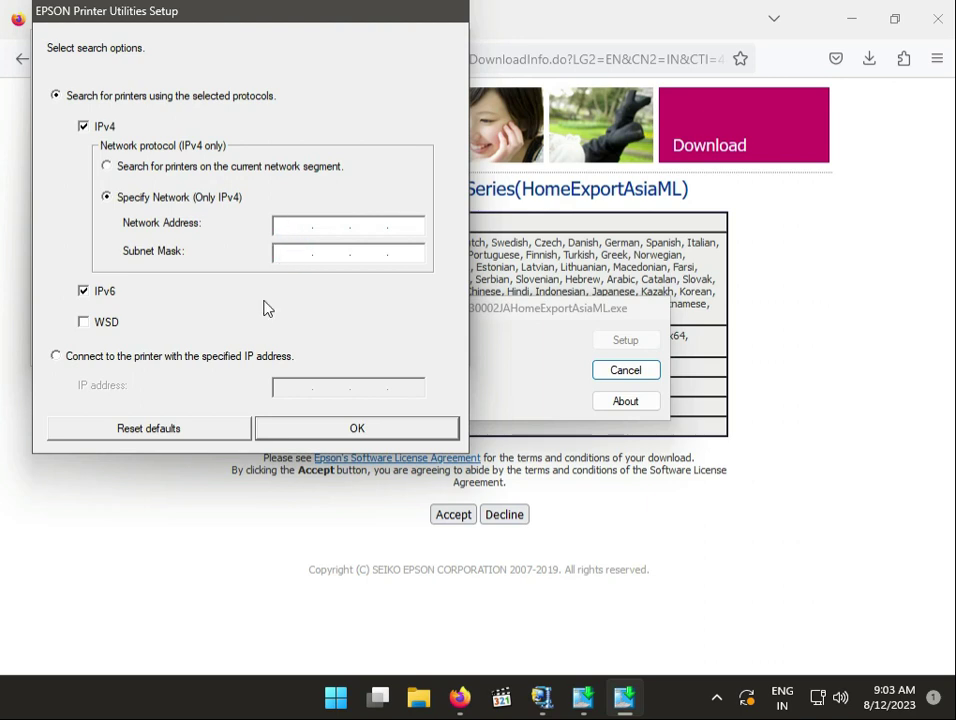
left_click(305, 430)
left_click(335, 277)
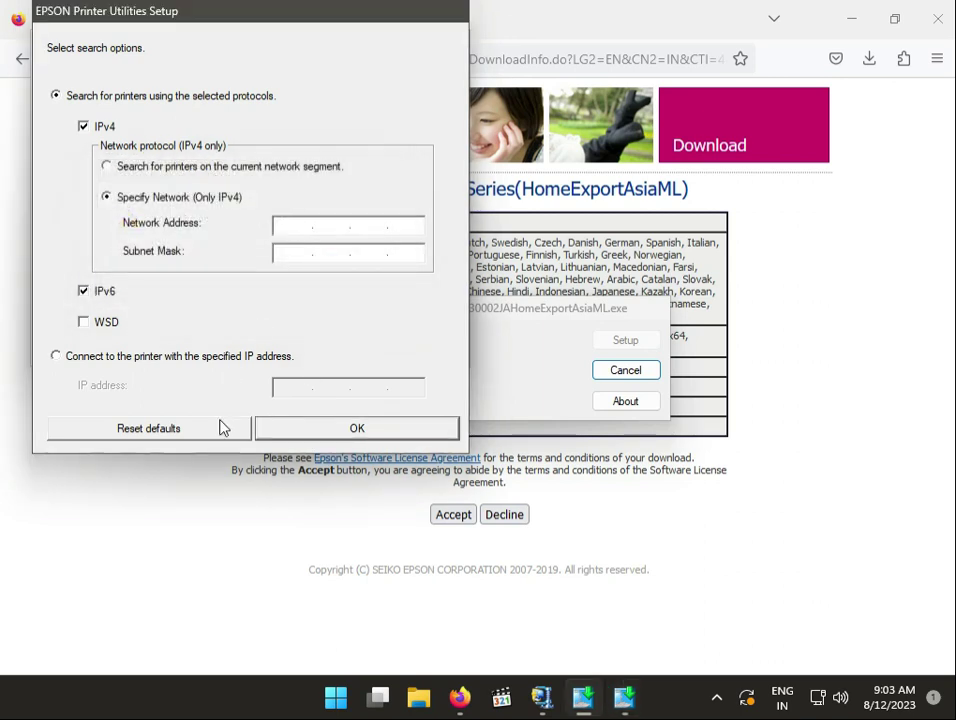
left_click(215, 167)
left_click(341, 424)
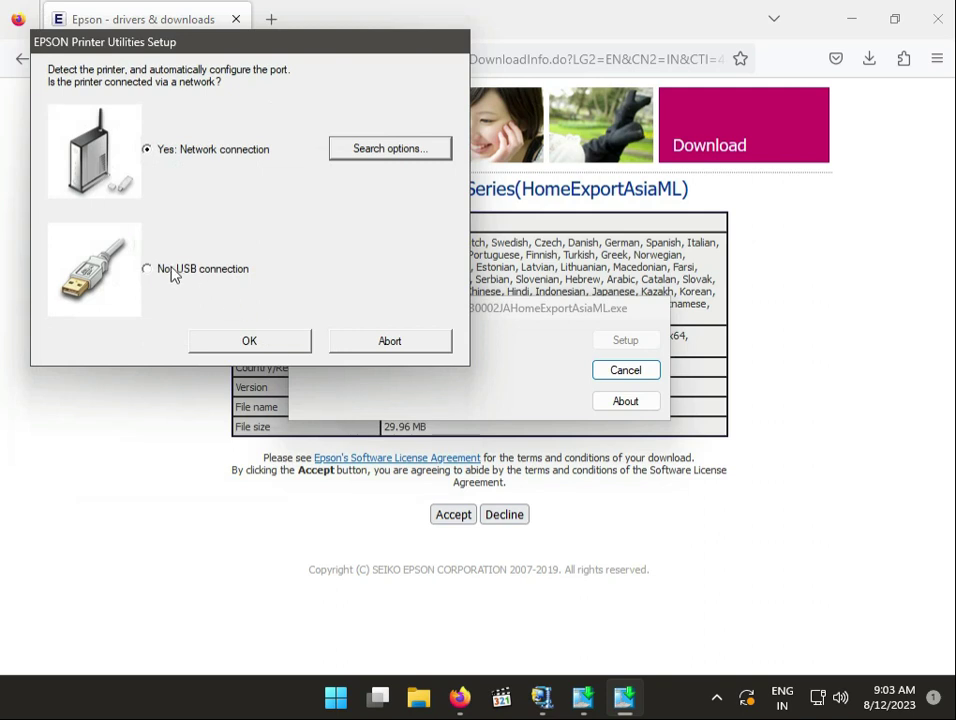
- Choose a USB connection and manually assign COM1 as the printer port
left_click(172, 271)
left_click(238, 343)
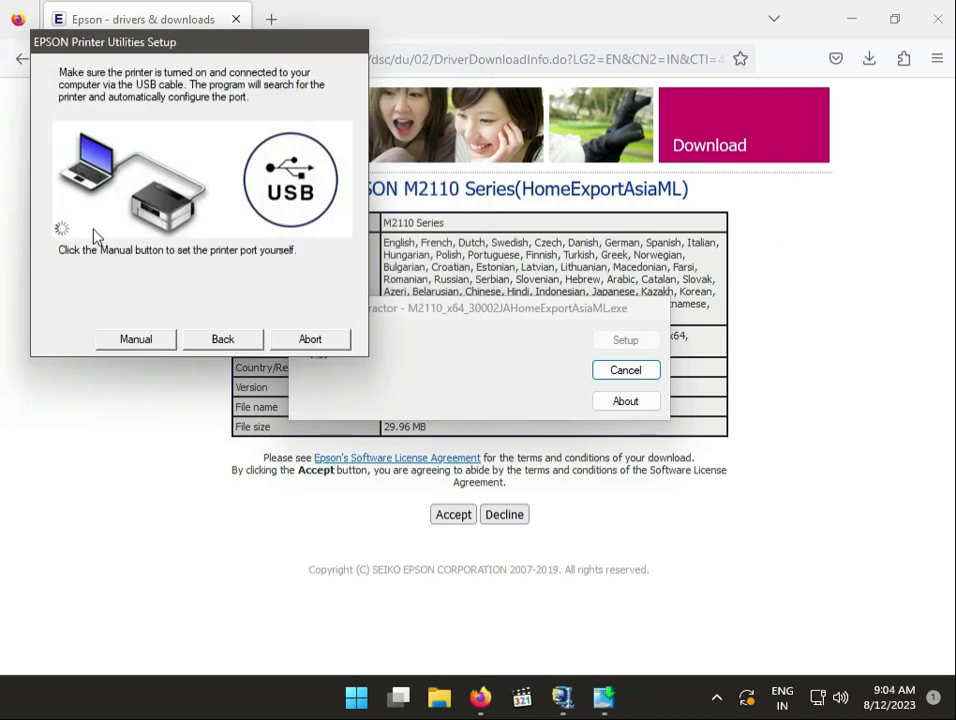
left_click(161, 346)
left_click(45, 259)
left_click(45, 246)
left_click(310, 334)
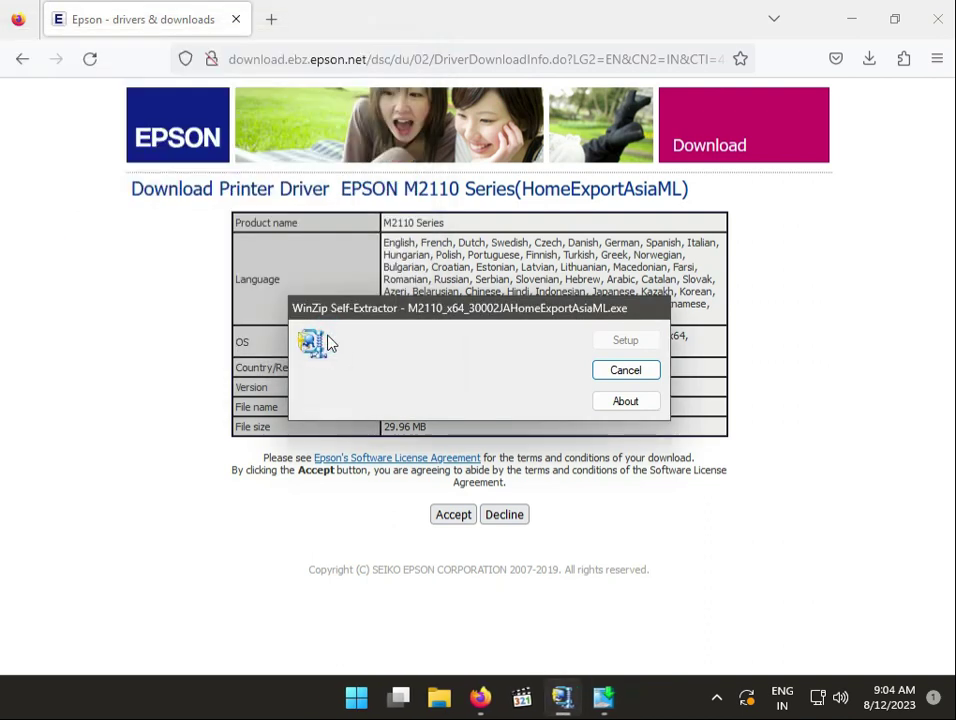